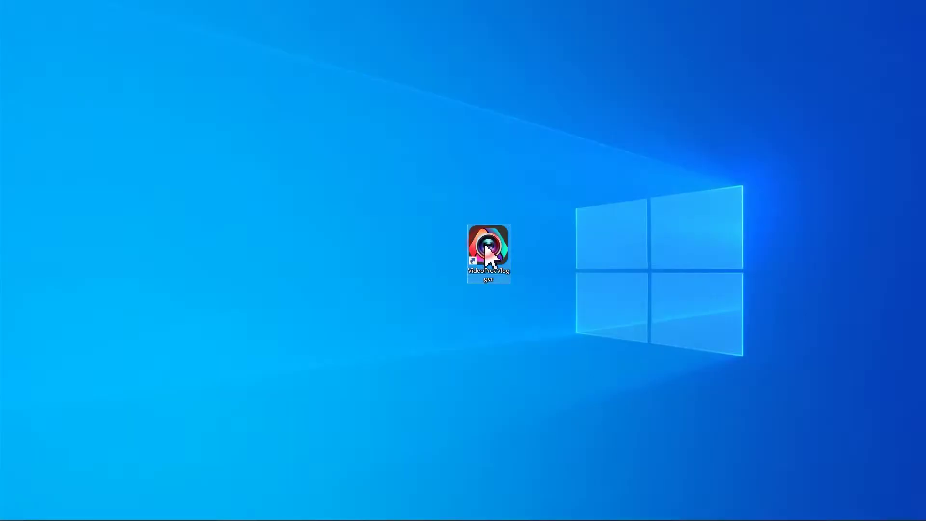
Launch VideoProc Vlogger, import the Footage clip, and place it on the video track
{"action": "double_click", "coordinate": [486, 246]}
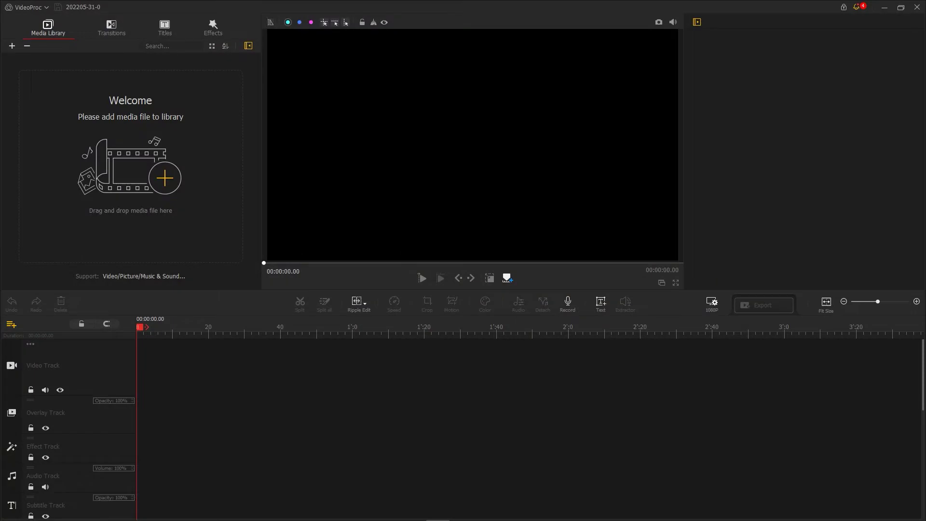
{"action": "left_click_drag", "start_coordinate": [911, 141], "coordinate": [227, 176]}
{"action": "left_click_drag", "start_coordinate": [132, 91], "coordinate": [165, 359]}
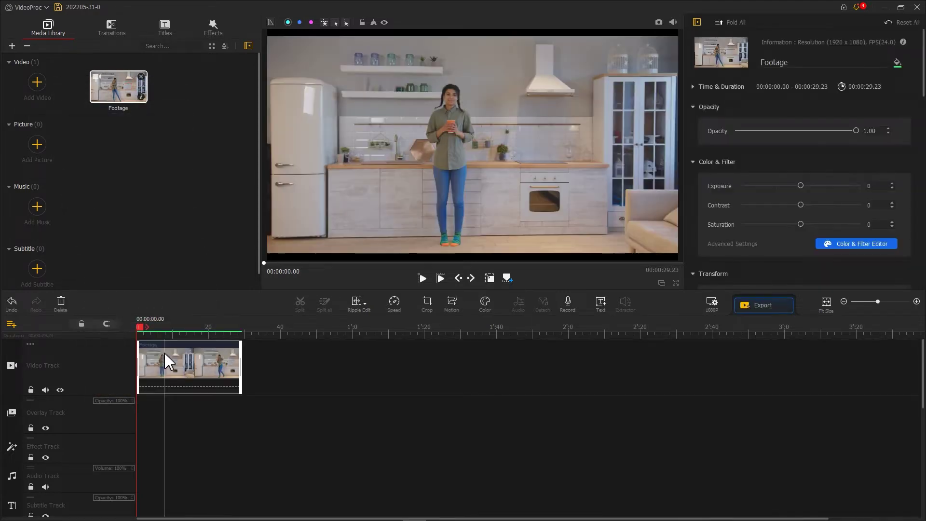
{"action": "left_click_drag", "start_coordinate": [243, 338], "coordinate": [747, 320]}
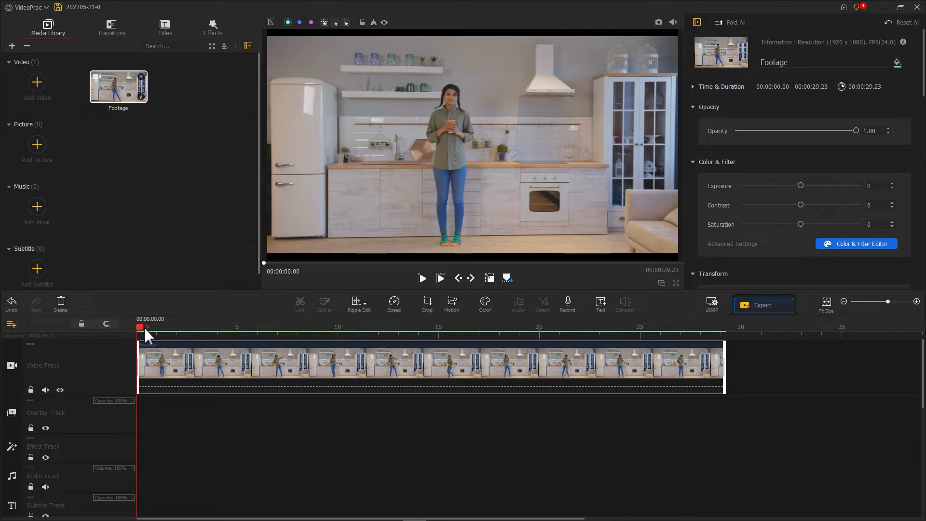
Add a clip marker at 00:00:01.96 and save a snapshot of that frame
{"action": "left_click_drag", "start_coordinate": [139, 333], "coordinate": [177, 328]}
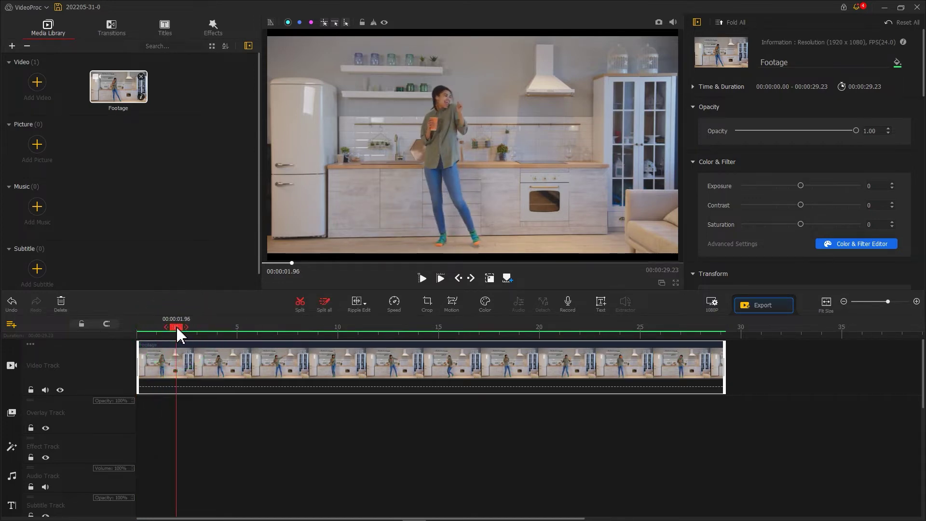
{"action": "right_click", "coordinate": [178, 355]}
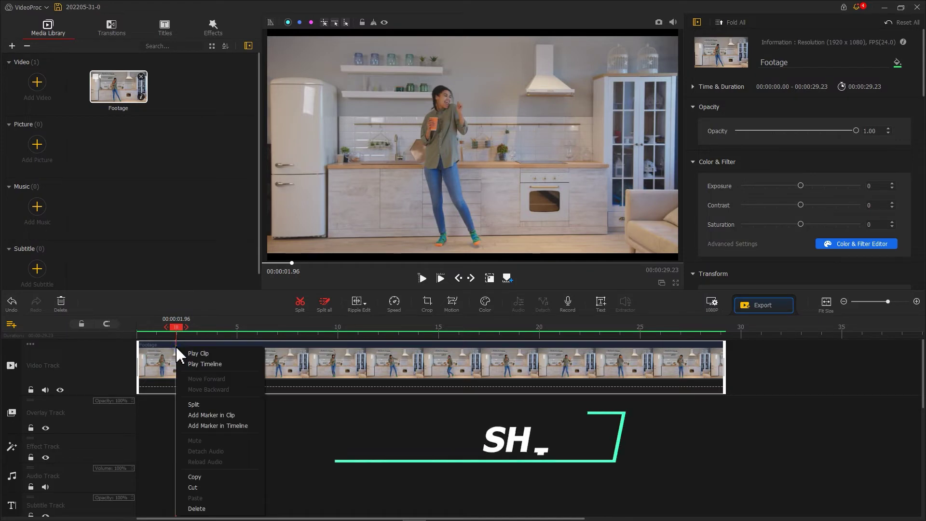
{"action": "left_click", "coordinate": [233, 414]}
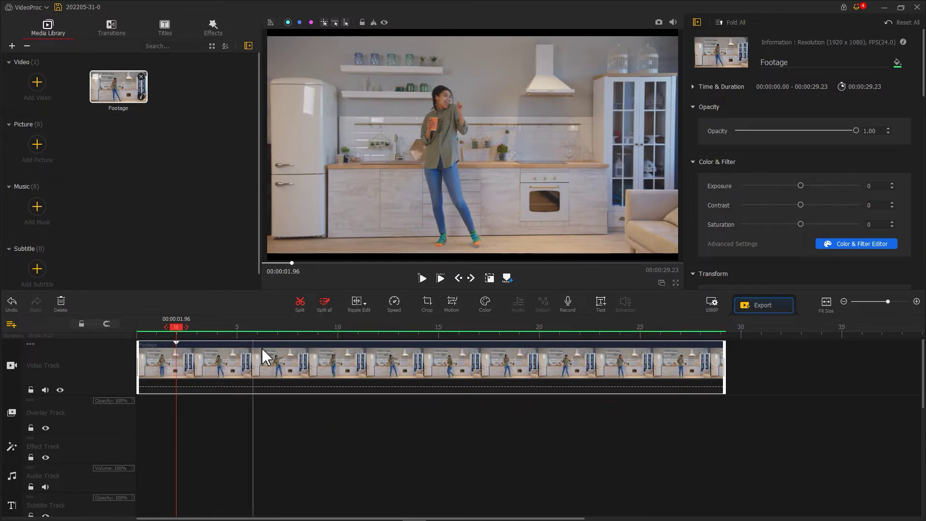
{"action": "left_click", "coordinate": [658, 23]}
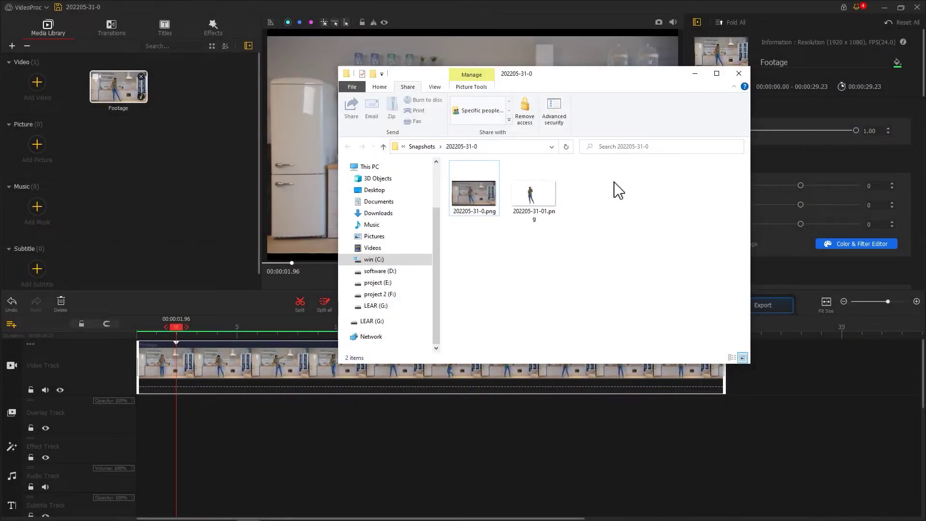
Add 202205-31-01.png to the library and overlay track, stretched to fill the preview
{"action": "left_click_drag", "start_coordinate": [534, 193], "coordinate": [240, 137]}
{"action": "left_click_drag", "start_coordinate": [118, 151], "coordinate": [144, 424]}
{"action": "left_click_drag", "start_coordinate": [370, 203], "coordinate": [268, 261]}
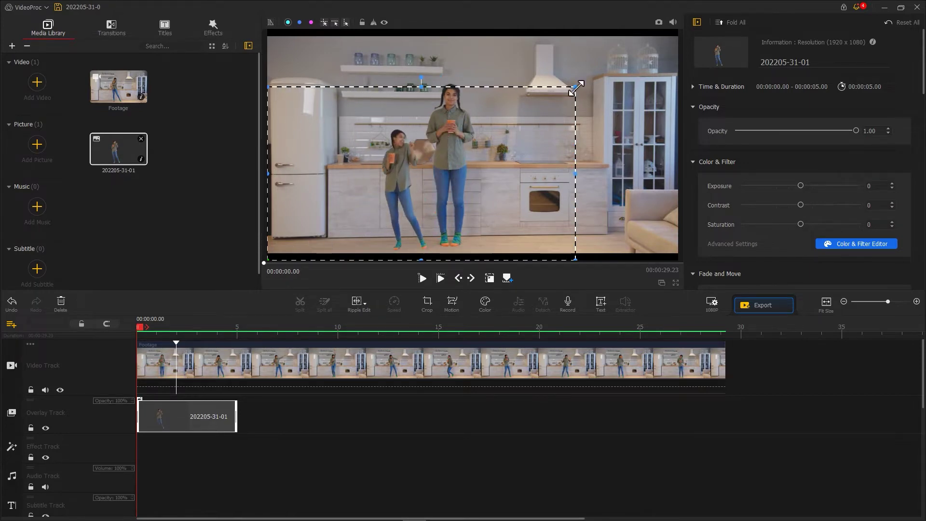
{"action": "left_click_drag", "start_coordinate": [576, 88], "coordinate": [678, 30]}
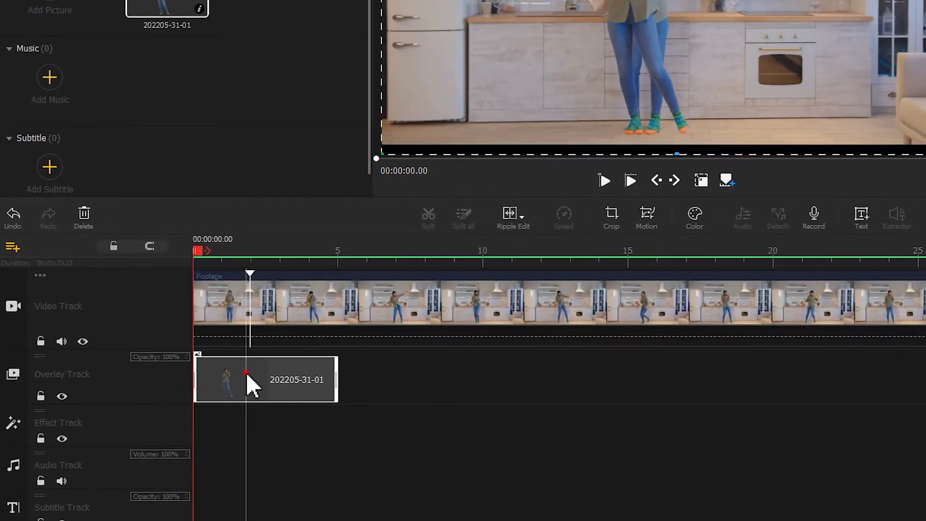
Split the cutout overlay at 00:00:01.96 and delete the later piece
{"action": "left_click", "coordinate": [246, 372]}
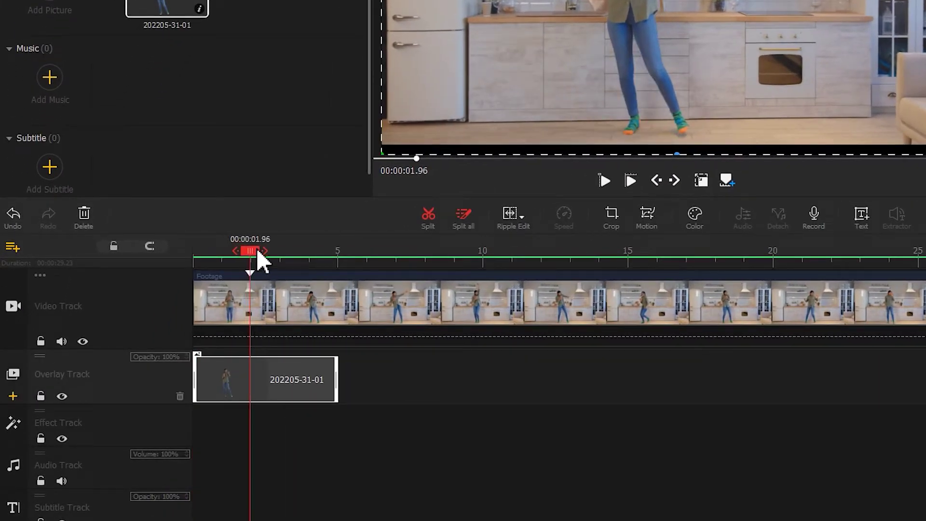
{"action": "left_click", "coordinate": [427, 216]}
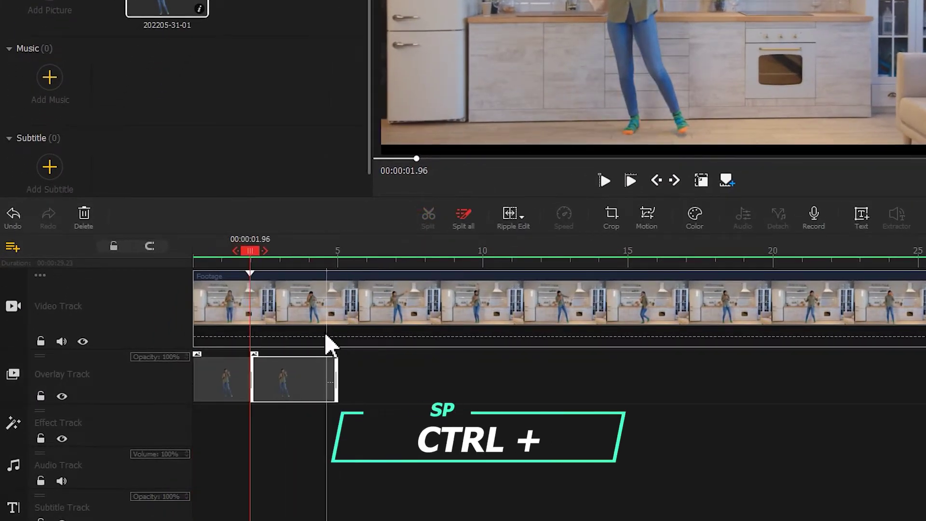
{"action": "right_click", "coordinate": [287, 374]}
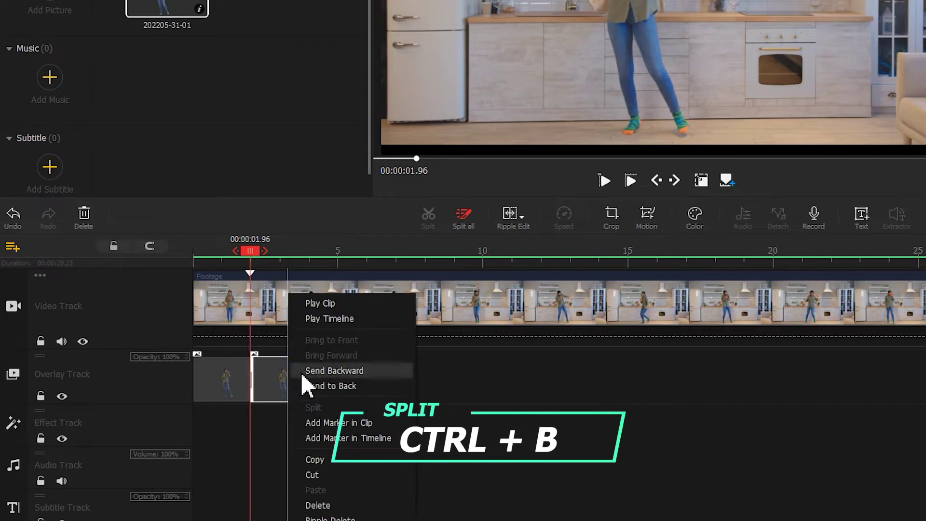
{"action": "left_click", "coordinate": [379, 505]}
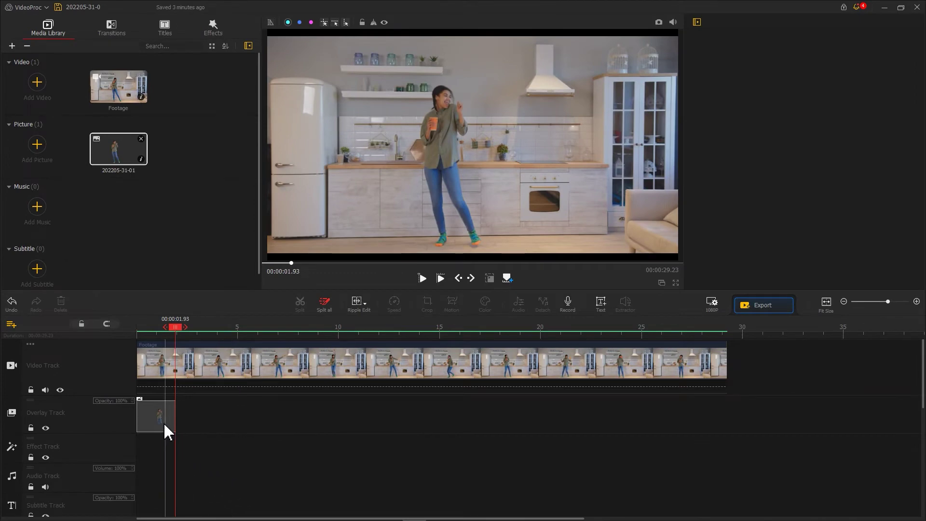
{"action": "left_click", "coordinate": [160, 423]}
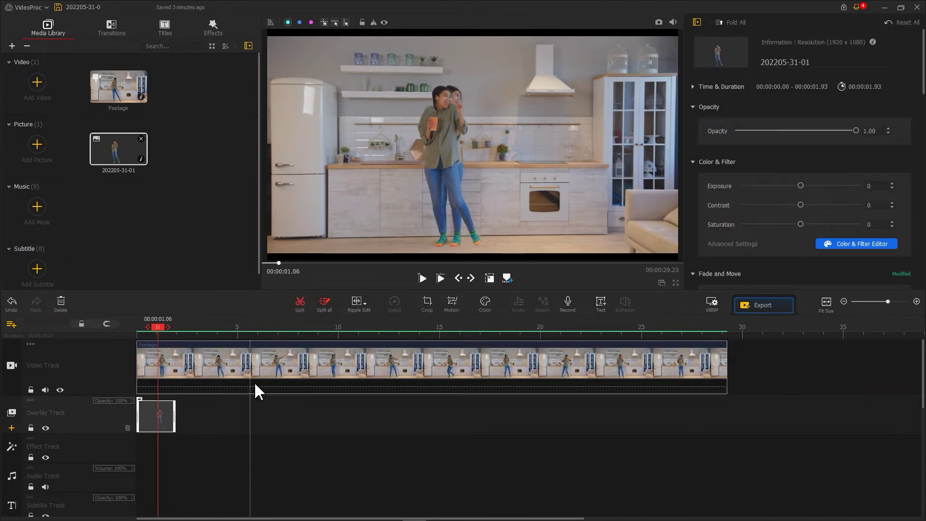
{"action": "left_click", "coordinate": [451, 306]}
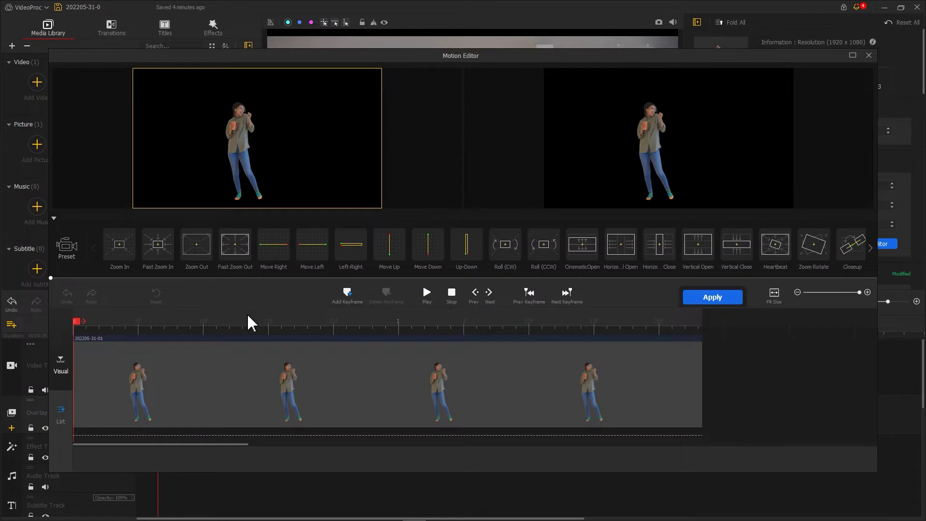
Add an end keyframe with the motion frame covering the full 1920x1080 picture
{"action": "left_click_drag", "start_coordinate": [76, 329], "coordinate": [707, 329]}
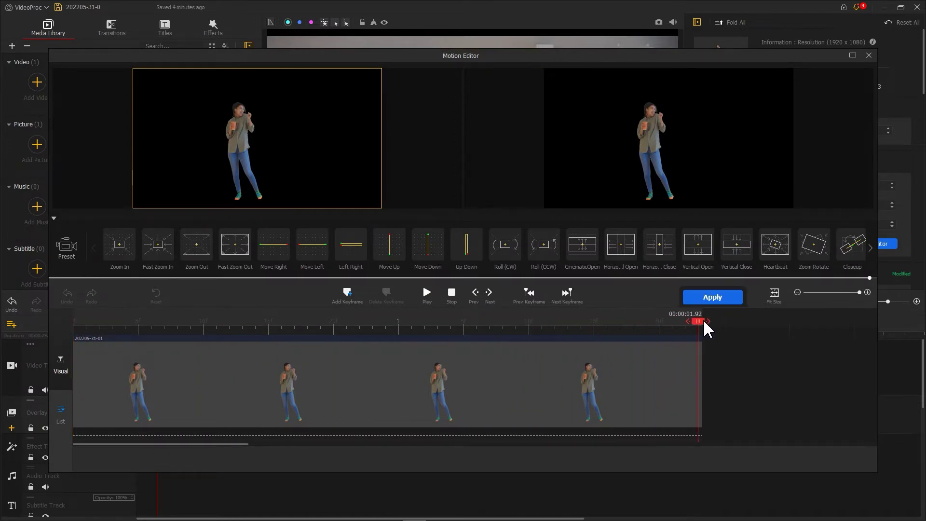
{"action": "left_click", "coordinate": [348, 296]}
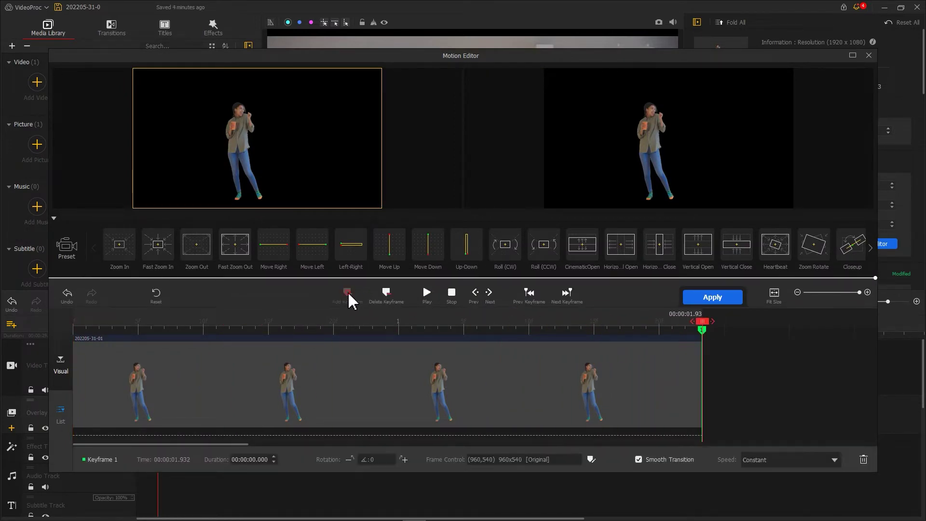
{"action": "left_click_drag", "start_coordinate": [195, 173], "coordinate": [144, 210]}
{"action": "left_click_drag", "start_coordinate": [317, 104], "coordinate": [378, 75]}
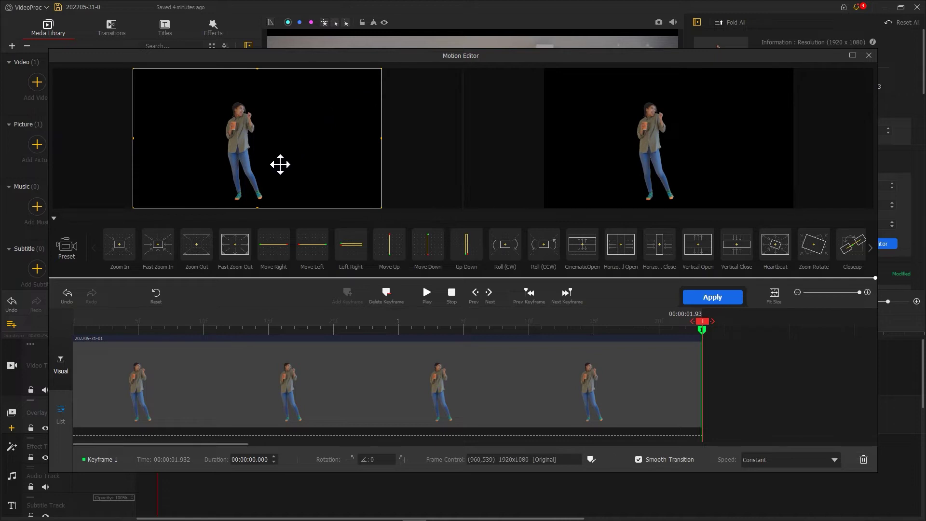
Add a start keyframe off-frame, tilted -70°, with Smooth Speed Up 2, and apply
{"action": "left_click_drag", "start_coordinate": [142, 322], "coordinate": [133, 324]}
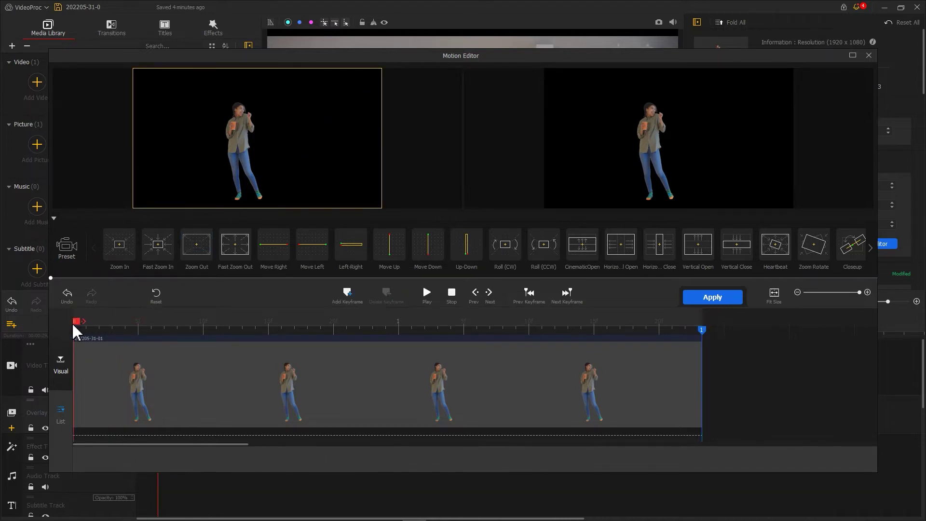
{"action": "left_click", "coordinate": [345, 295]}
{"action": "left_click_drag", "start_coordinate": [235, 184], "coordinate": [360, 184]}
{"action": "left_click_drag", "start_coordinate": [238, 138], "coordinate": [336, 267]}
{"action": "left_click_drag", "start_coordinate": [320, 149], "coordinate": [323, 113]}
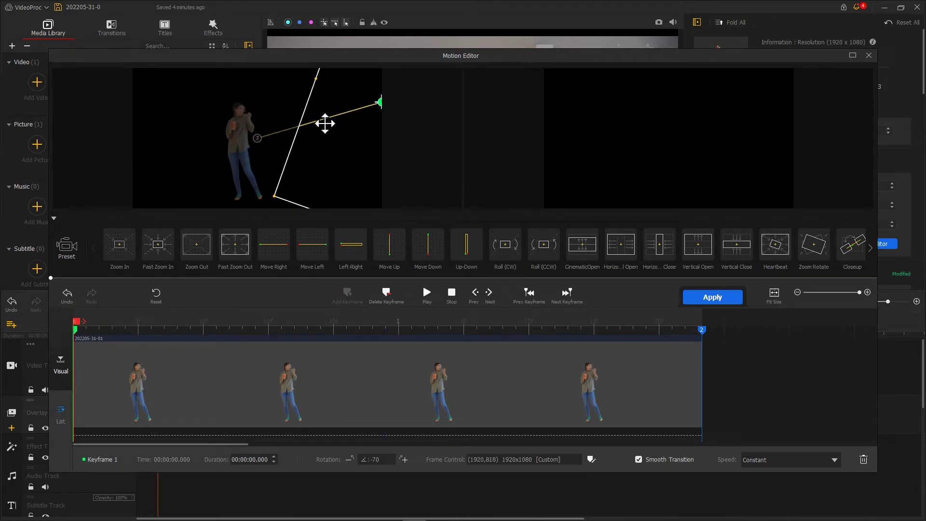
{"action": "left_click", "coordinate": [789, 467]}
{"action": "left_click", "coordinate": [781, 431]}
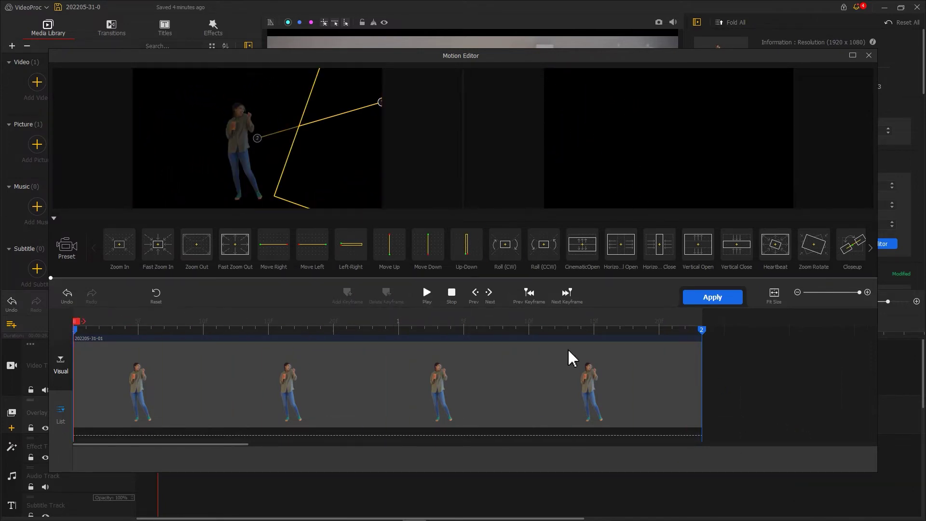
{"action": "left_click", "coordinate": [700, 299]}
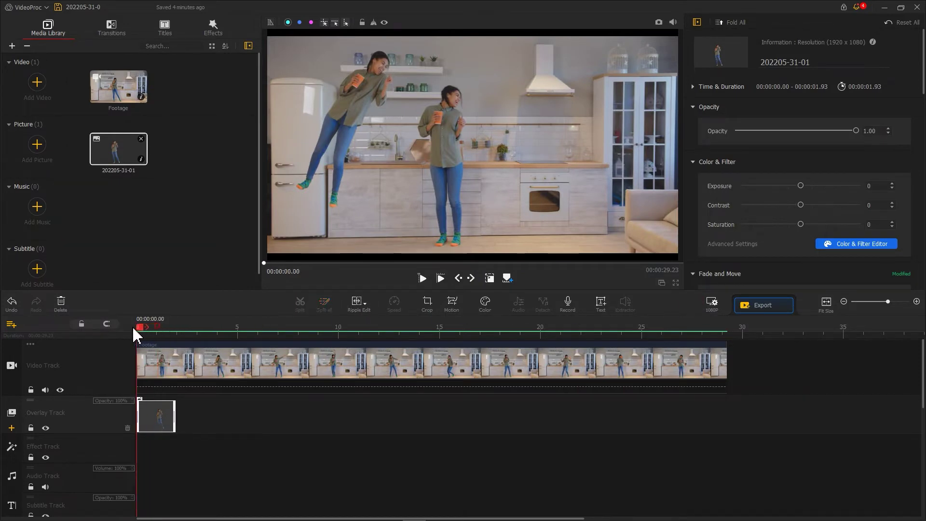
Preview the project, then select the cutout clip on the overlay track
{"action": "key", "text": "space"}
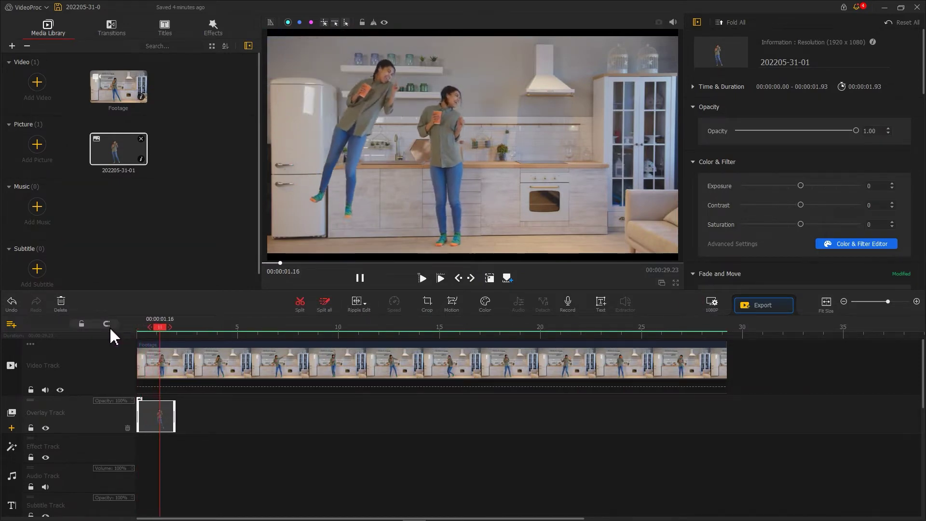
{"action": "left_click", "coordinate": [211, 331]}
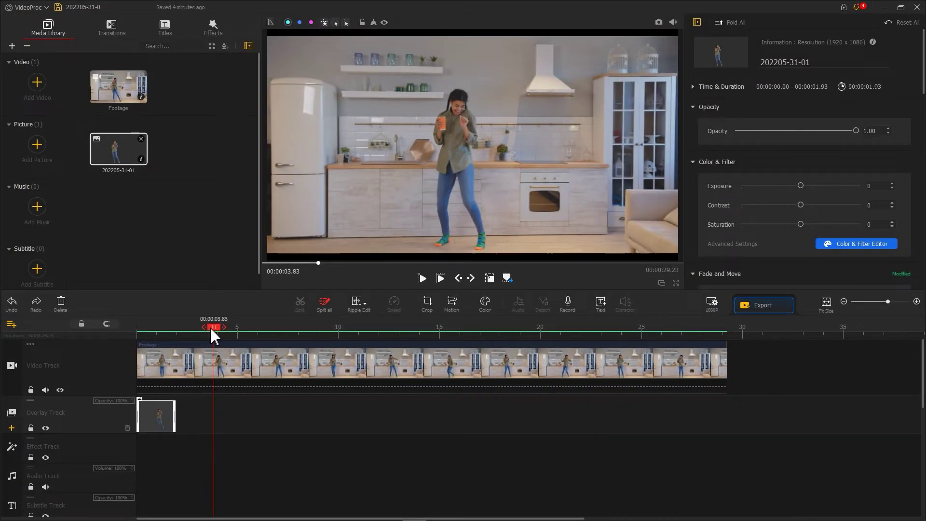
{"action": "left_click", "coordinate": [162, 415]}
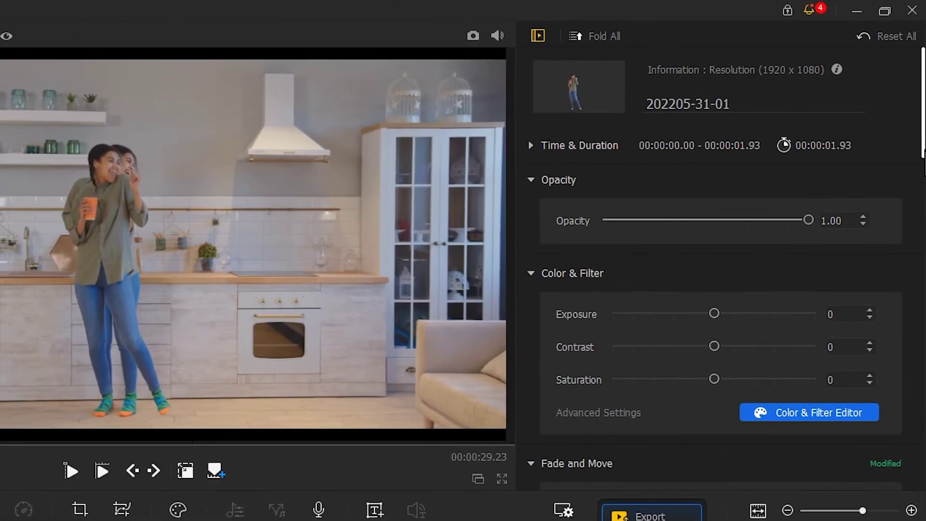
{"action": "scroll", "coordinate": [884, 145], "scroll_direction": "down", "scroll_amount": 5}
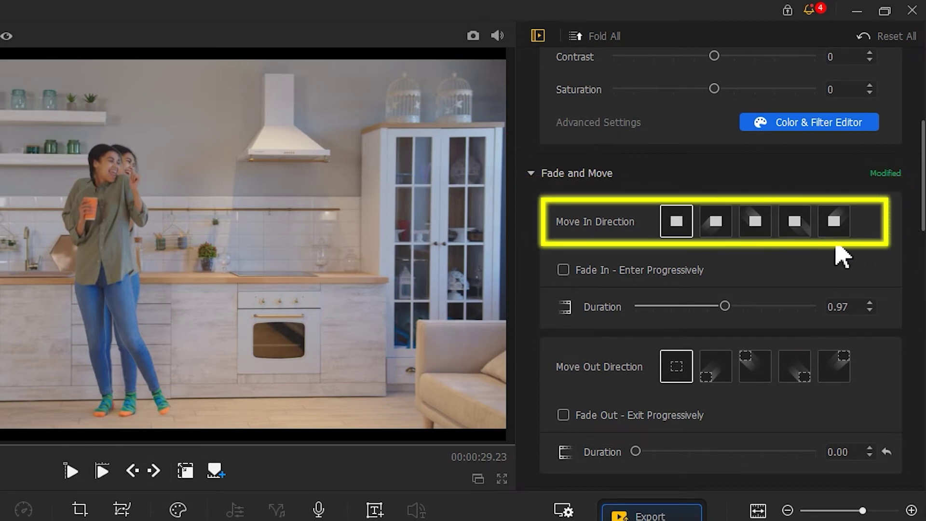
Give the clip a diagonal Move In lasting 1.93 seconds and play it back
{"action": "left_click", "coordinate": [753, 233]}
{"action": "left_click_drag", "start_coordinate": [729, 310], "coordinate": [802, 311]}
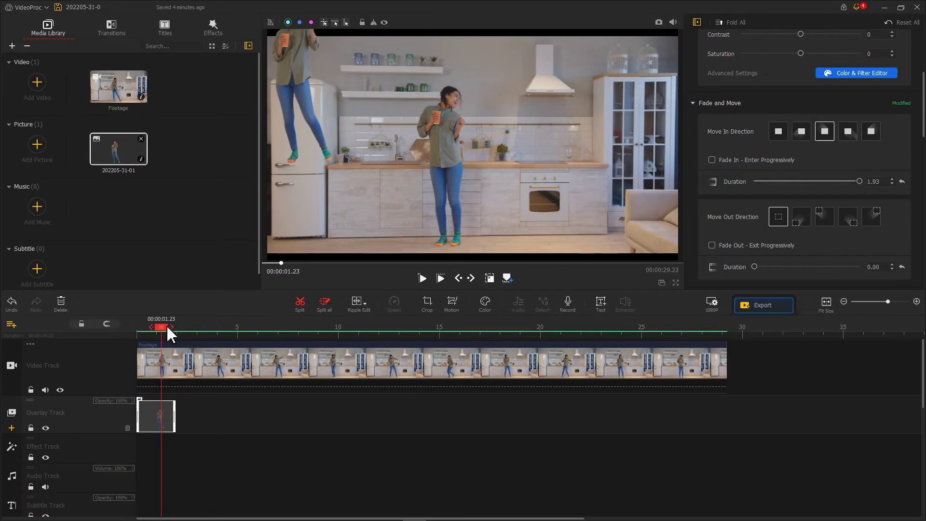
{"action": "left_click_drag", "start_coordinate": [168, 334], "coordinate": [128, 333]}
{"action": "key", "text": "space"}
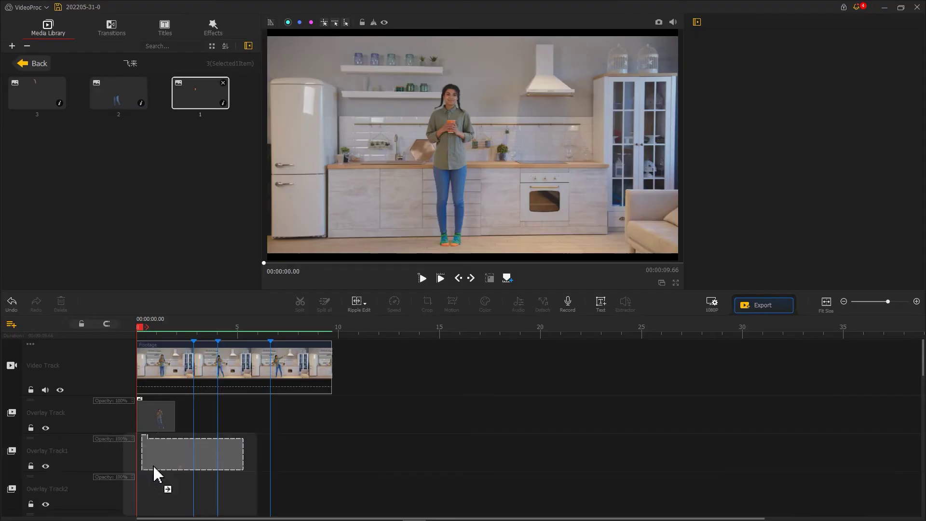
Place clip 3 on the overlay track and preview it full-screen
{"action": "left_click_drag", "start_coordinate": [37, 92], "coordinate": [223, 415]}
{"action": "scroll", "coordinate": [802, 170], "scroll_direction": "up", "scroll_amount": 3}
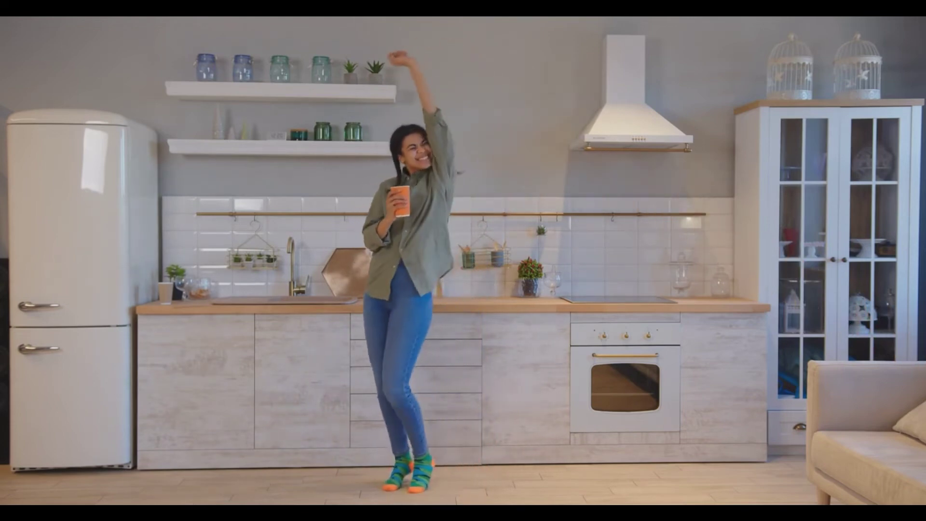
{"action": "key", "text": "Escape"}
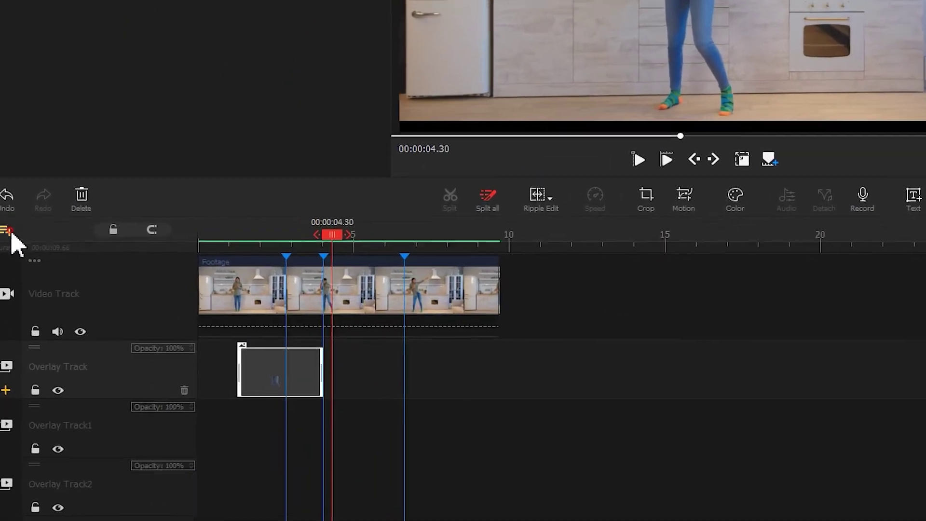
Add two new overlay tracks to the timeline
{"action": "left_click", "coordinate": [11, 324]}
{"action": "left_click", "coordinate": [27, 330]}
{"action": "left_click", "coordinate": [10, 206]}
{"action": "left_click", "coordinate": [29, 212]}
{"action": "scroll", "coordinate": [250, 289], "scroll_direction": "up", "scroll_amount": 5}
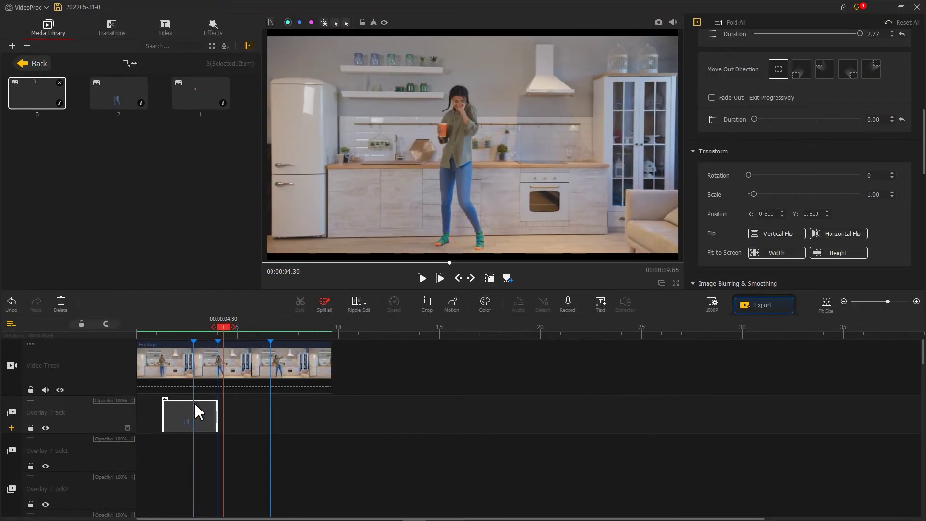
Copy the cutout clip and paste it onto Overlay Track1, Track2 and Track3
{"action": "right_click", "coordinate": [195, 358]}
{"action": "left_click", "coordinate": [222, 472]}
{"action": "right_click", "coordinate": [164, 451]}
{"action": "left_click", "coordinate": [187, 470]}
{"action": "scroll", "coordinate": [183, 463], "scroll_direction": "down", "scroll_amount": 1}
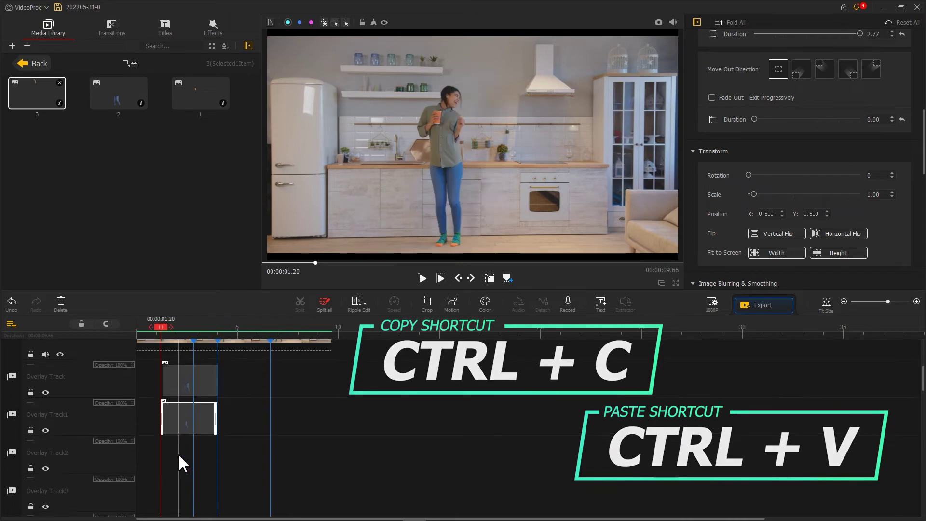
{"action": "right_click", "coordinate": [163, 428]}
{"action": "left_click", "coordinate": [178, 446]}
{"action": "right_click", "coordinate": [165, 450]}
{"action": "left_click", "coordinate": [182, 468]}
{"action": "scroll", "coordinate": [182, 458], "scroll_direction": "up", "scroll_amount": 1}
Align the pasted copy on Overlay Track1 with the others
{"action": "left_click", "coordinate": [184, 440]}
{"action": "scroll", "coordinate": [186, 452], "scroll_direction": "down", "scroll_amount": 1}
{"action": "left_click_drag", "start_coordinate": [190, 444], "coordinate": [199, 446]}
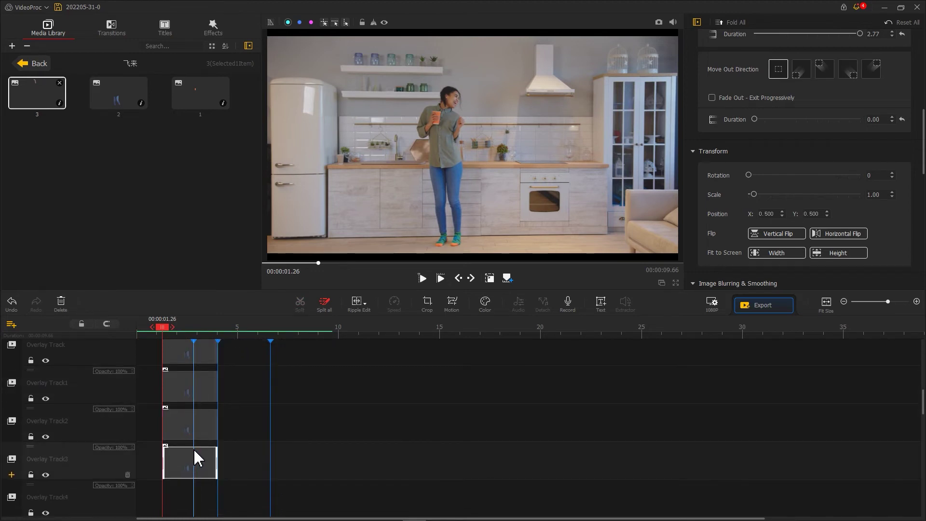
{"action": "scroll", "coordinate": [198, 458], "scroll_direction": "up", "scroll_amount": 2}
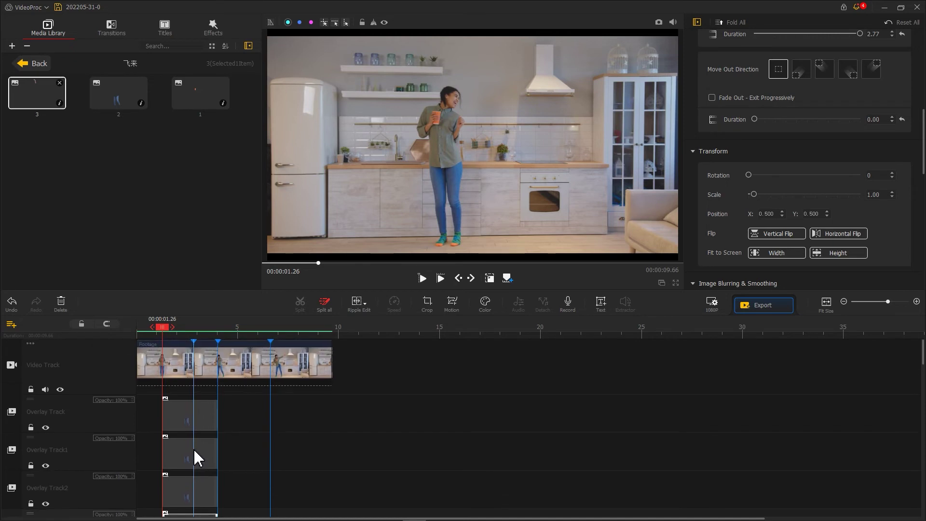
{"action": "left_click", "coordinate": [181, 419]}
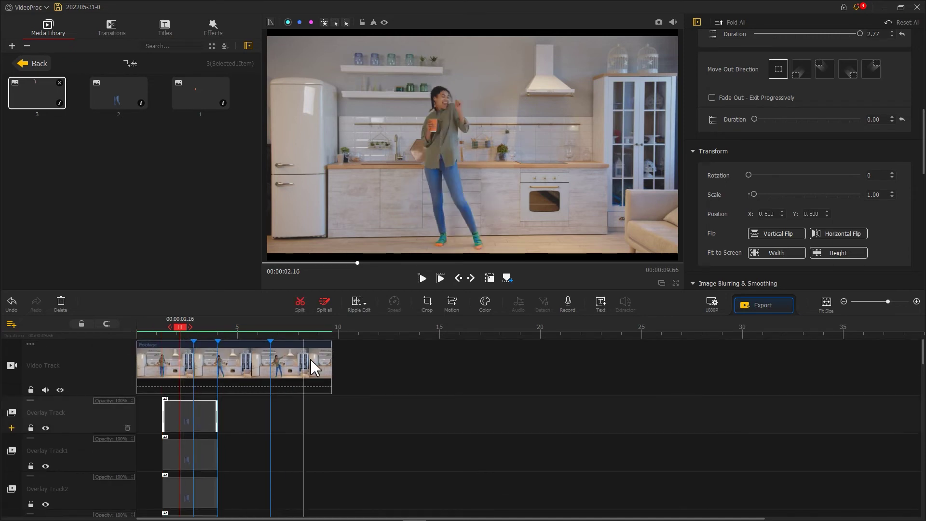